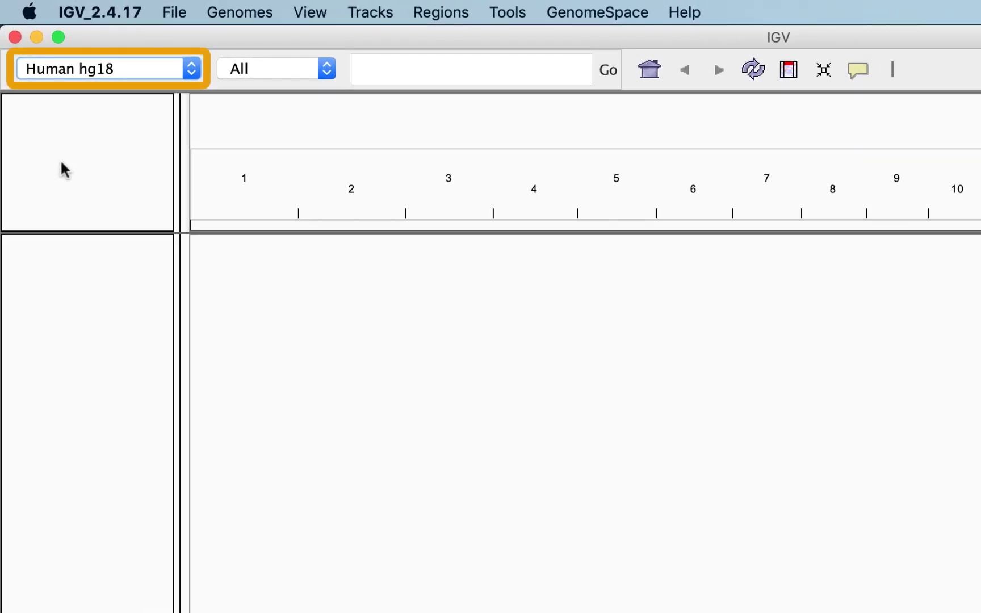
Load the heart and liver reads from Body Map 2.0 > Merged 50bp and 75bp on the server
click(162, 13)
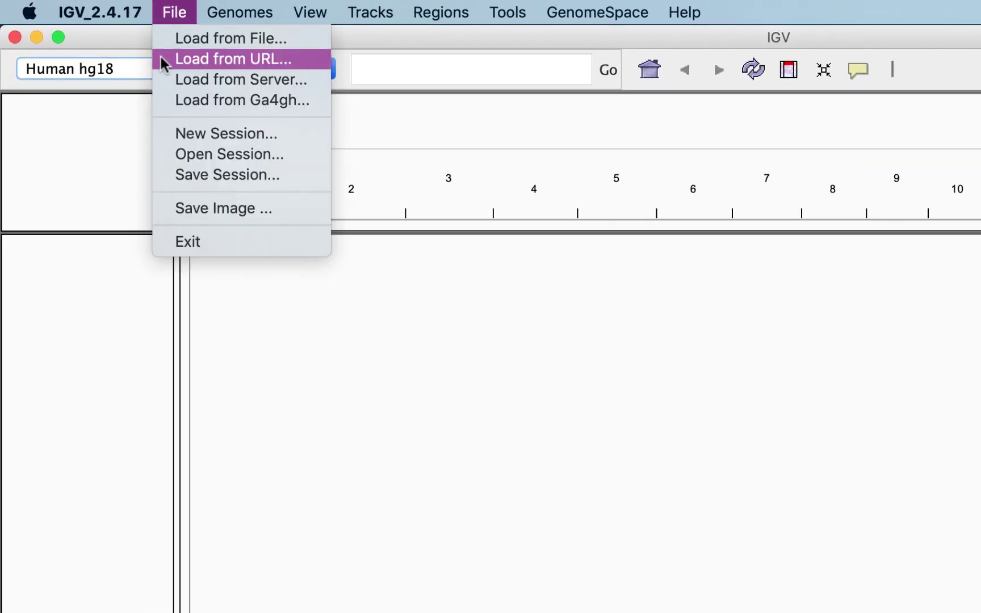
click(161, 78)
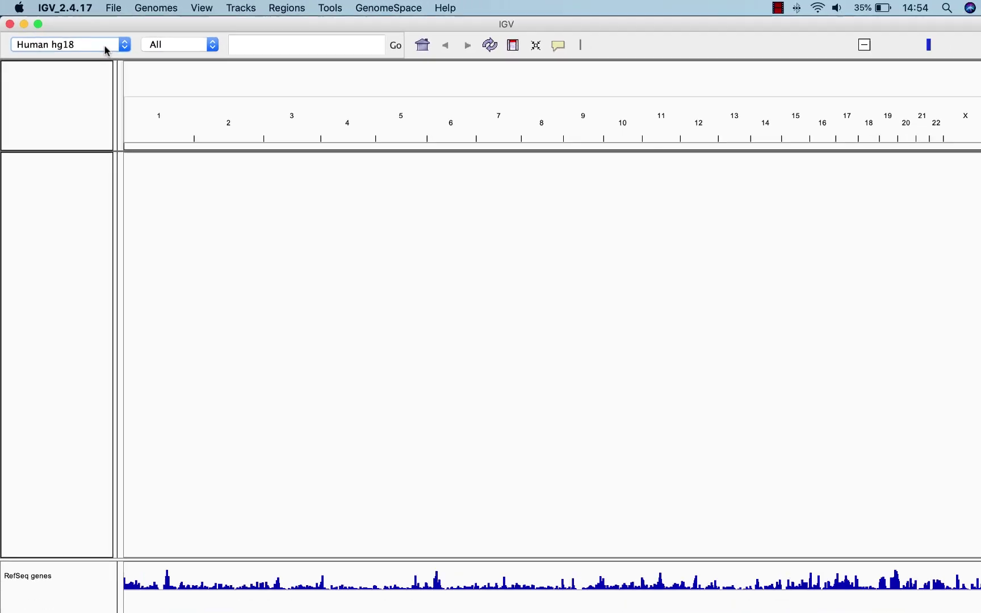
click(300, 293)
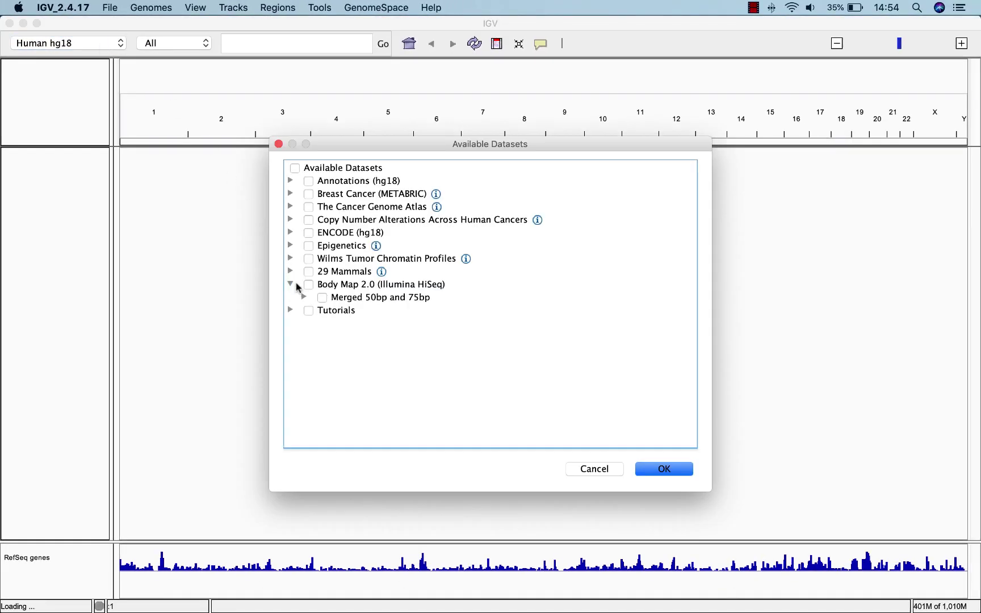
click(305, 297)
click(318, 310)
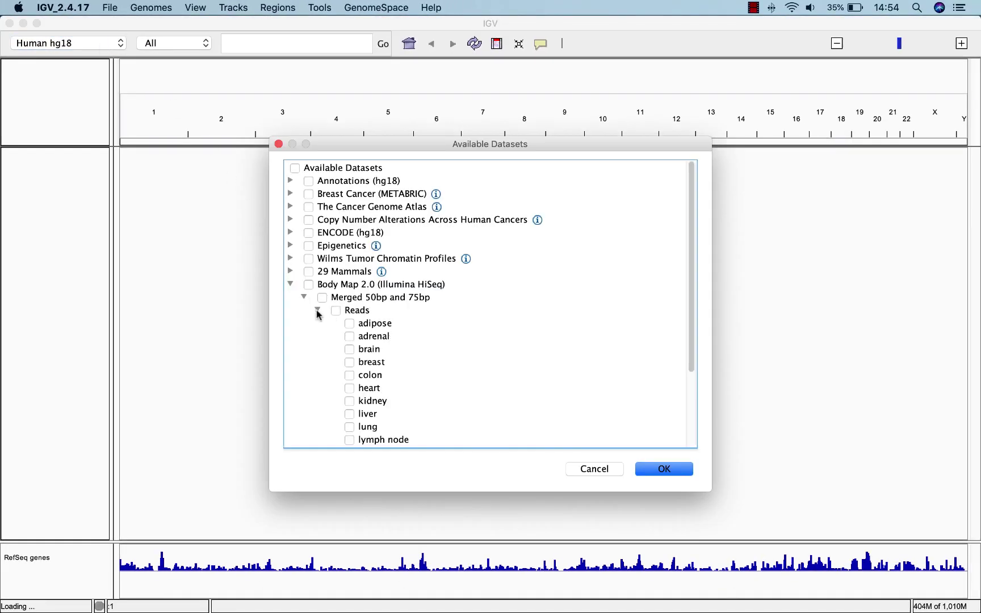
click(350, 388)
click(349, 414)
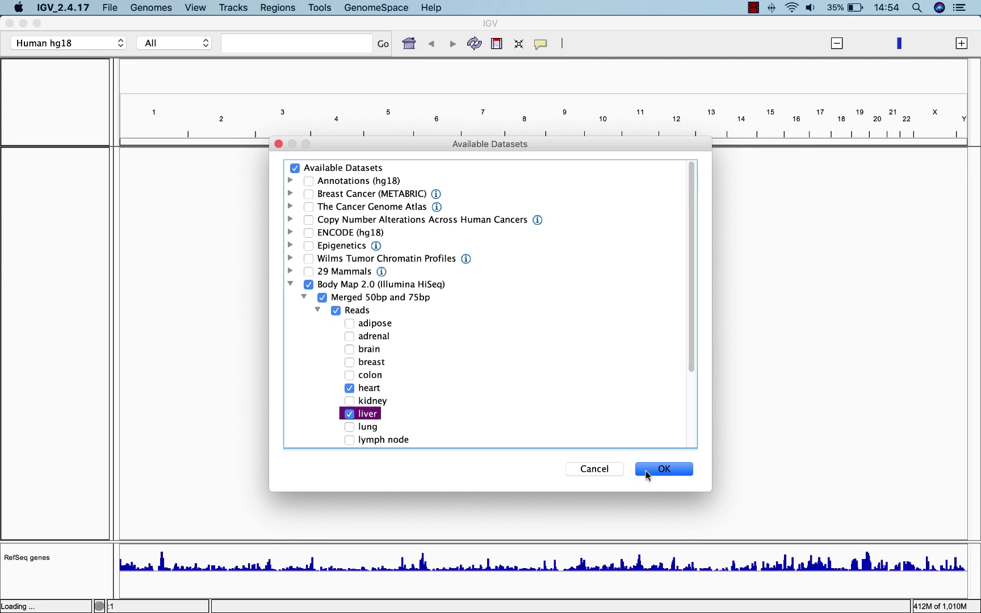
click(649, 475)
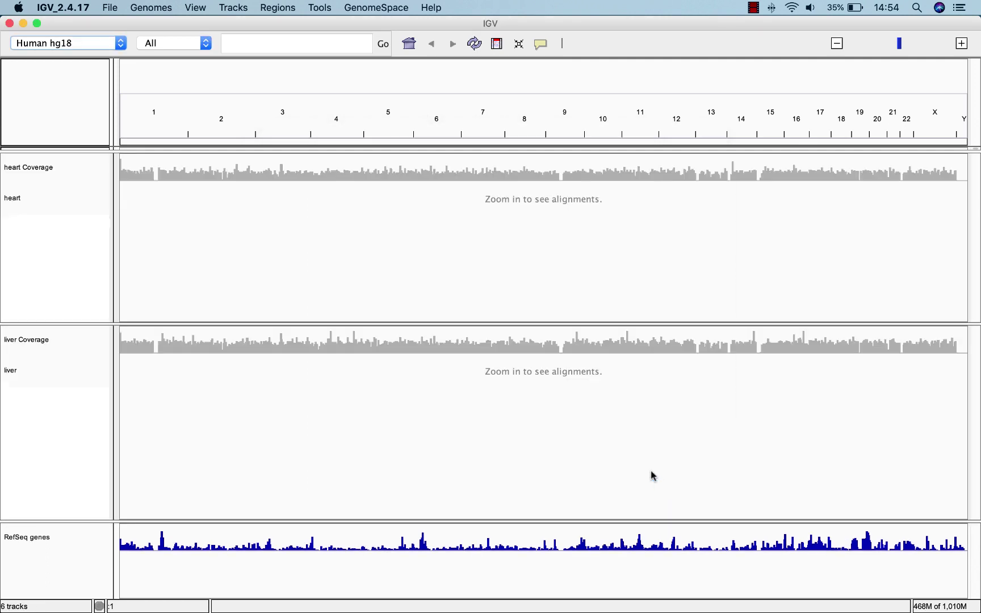
Go to SLC25A3, showing chr12:97,509,534-97,521,909, via the locus search box
click(286, 49)
text(S)
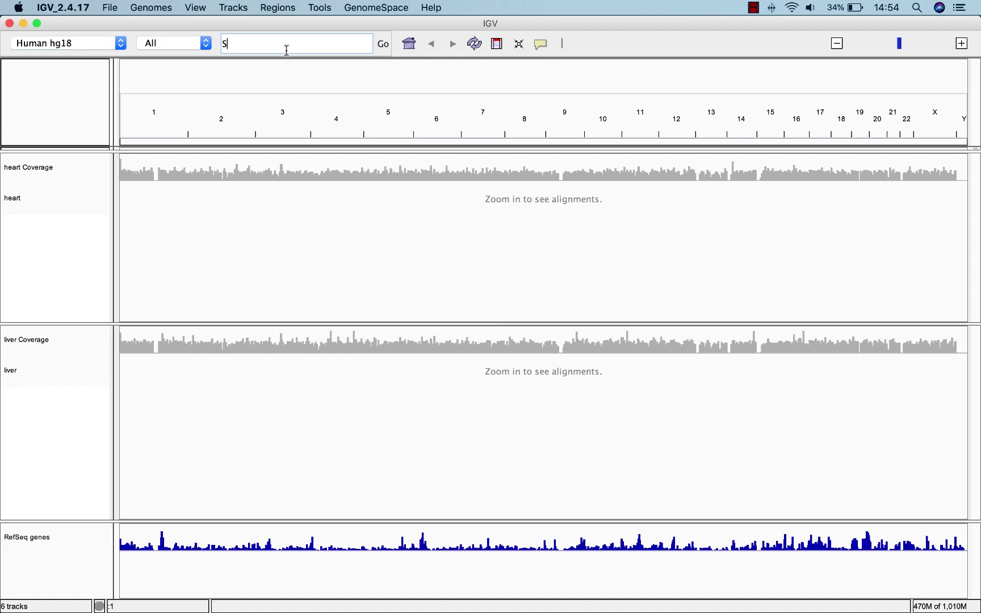
text(LC25A3)
key(Return)
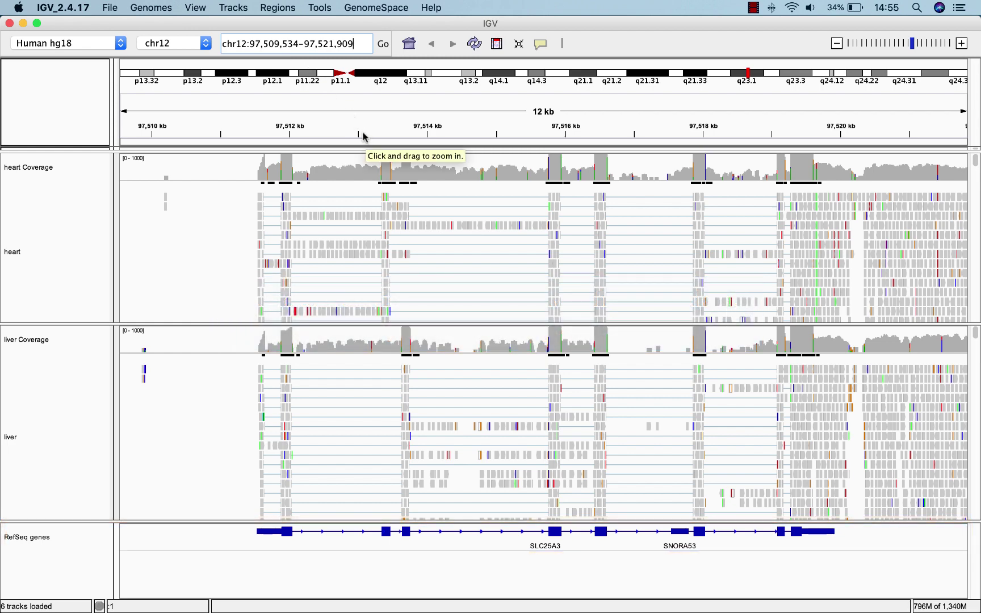
Zoom into the 934 bp window chr12:97,513,094-97,514,032 spanning two exons
drag(360, 136, 425, 137)
drag(587, 245, 519, 239)
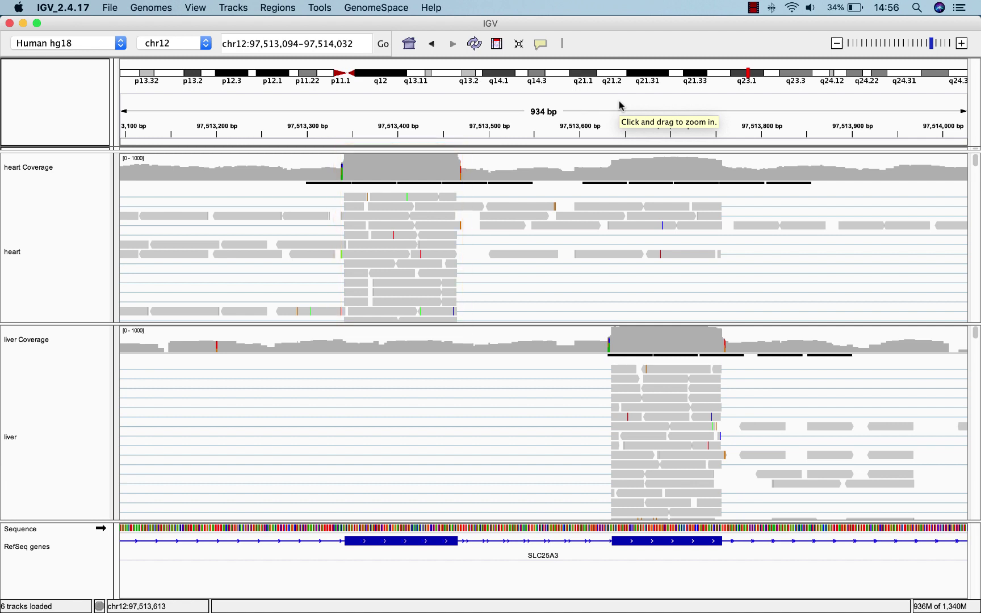
Set the RefSeq genes track to Expanded and enlarge it to show all three transcripts
right_click(589, 549)
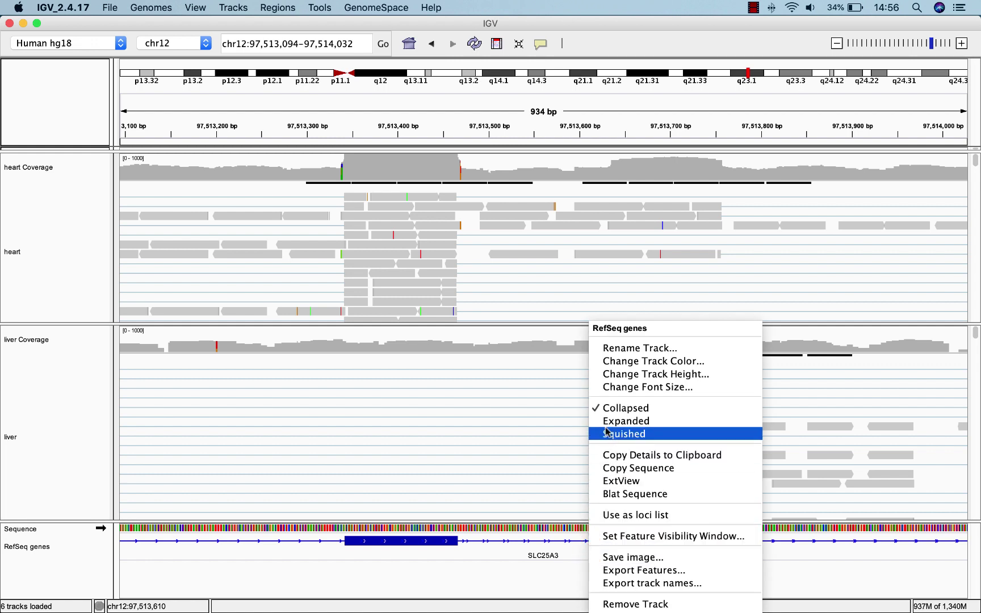
click(600, 425)
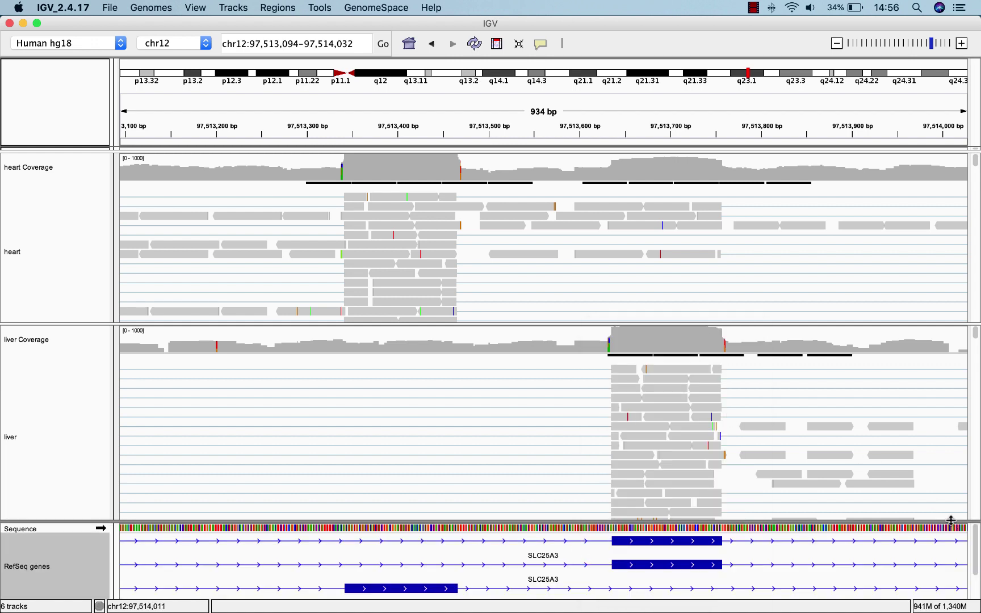
drag(947, 521, 946, 481)
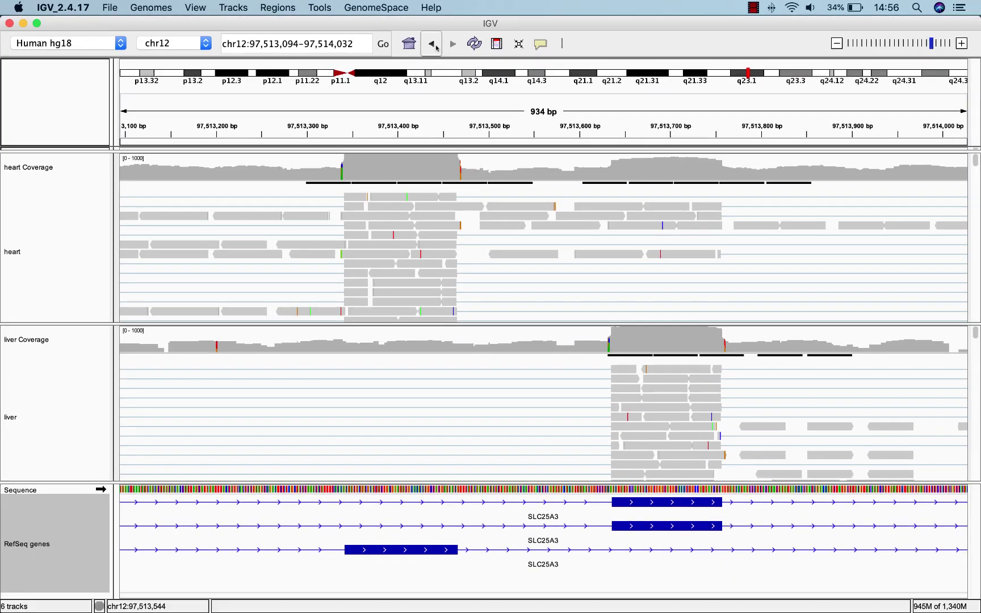
Return to the 12 kb view and create a heart-and-liver Sashimi plot
click(501, 68)
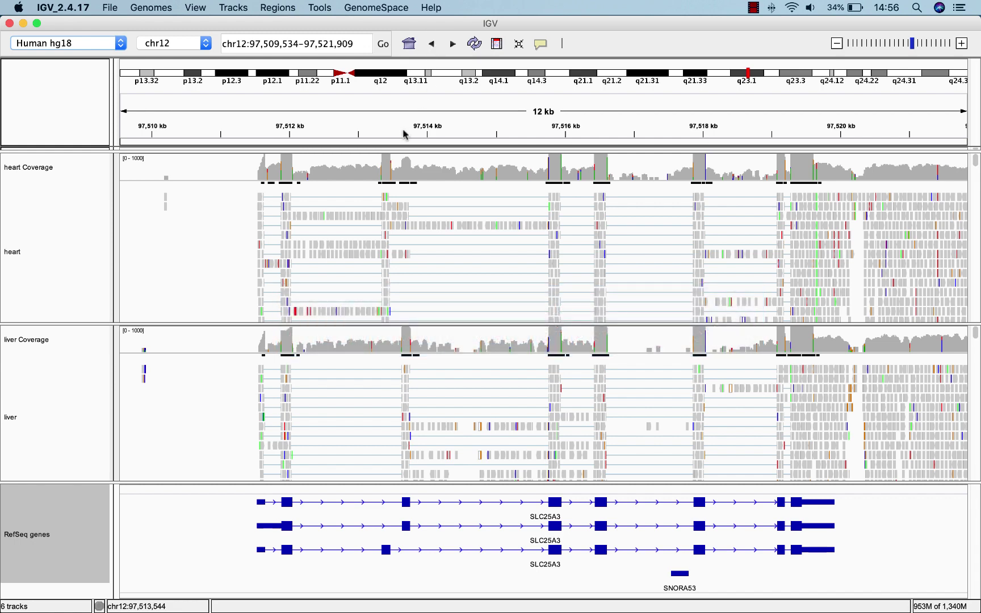
right_click(453, 308)
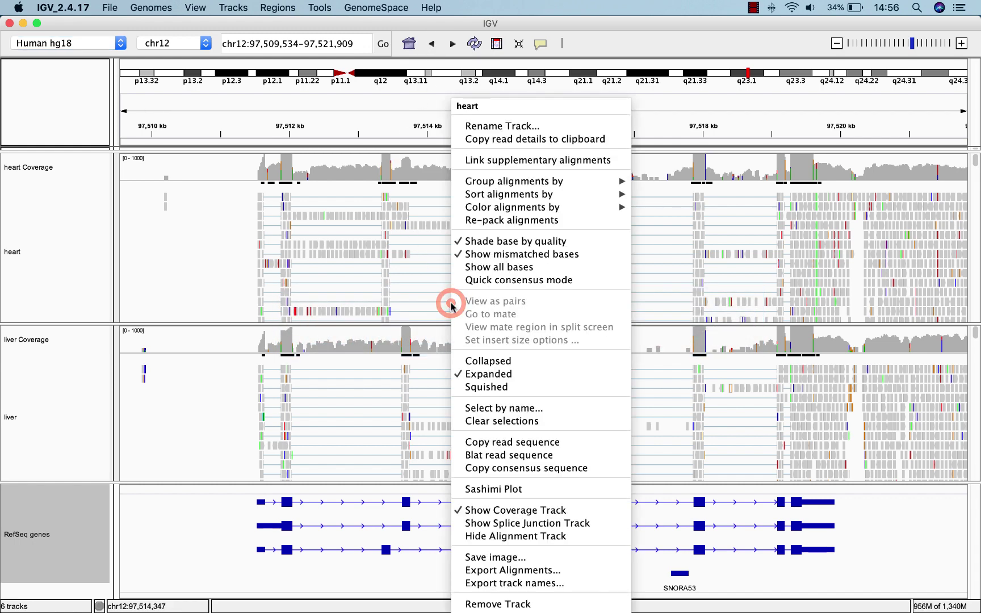
click(459, 490)
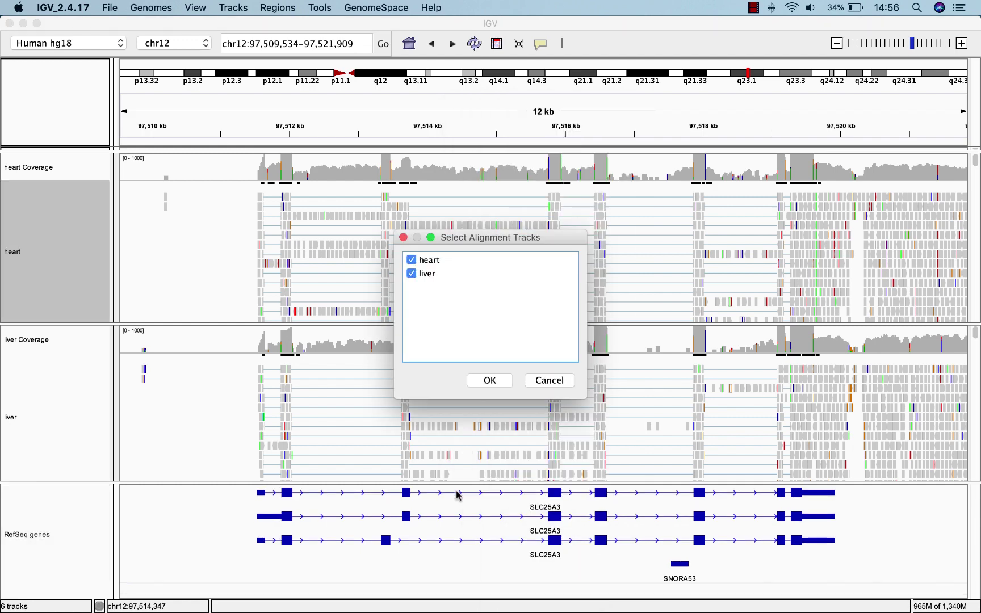
click(477, 380)
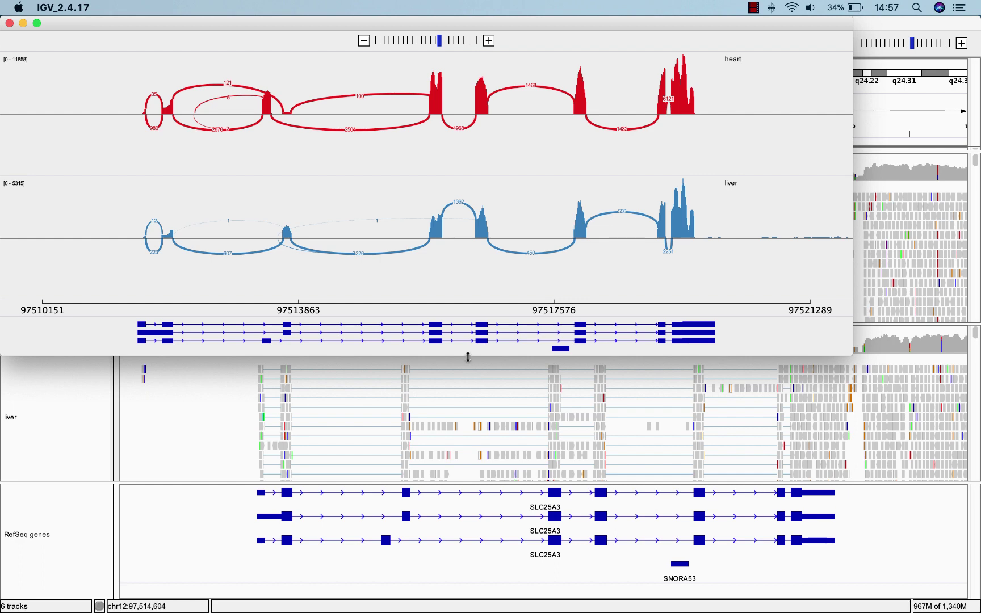
Enlarge the Sashimi plot window and zoom out to about 97,509,327-97,524,282
drag(467, 356, 500, 601)
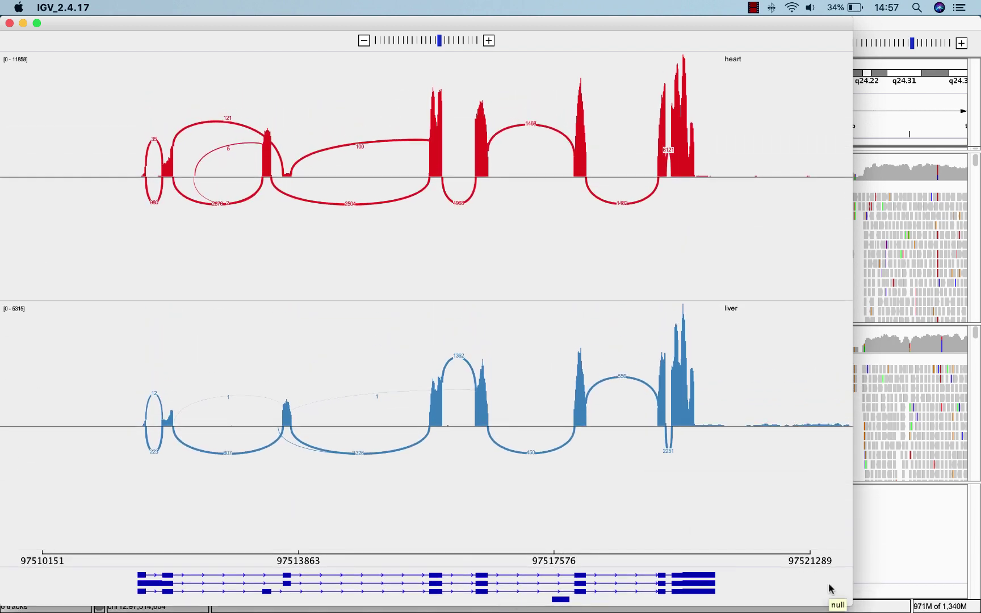
drag(847, 600, 977, 610)
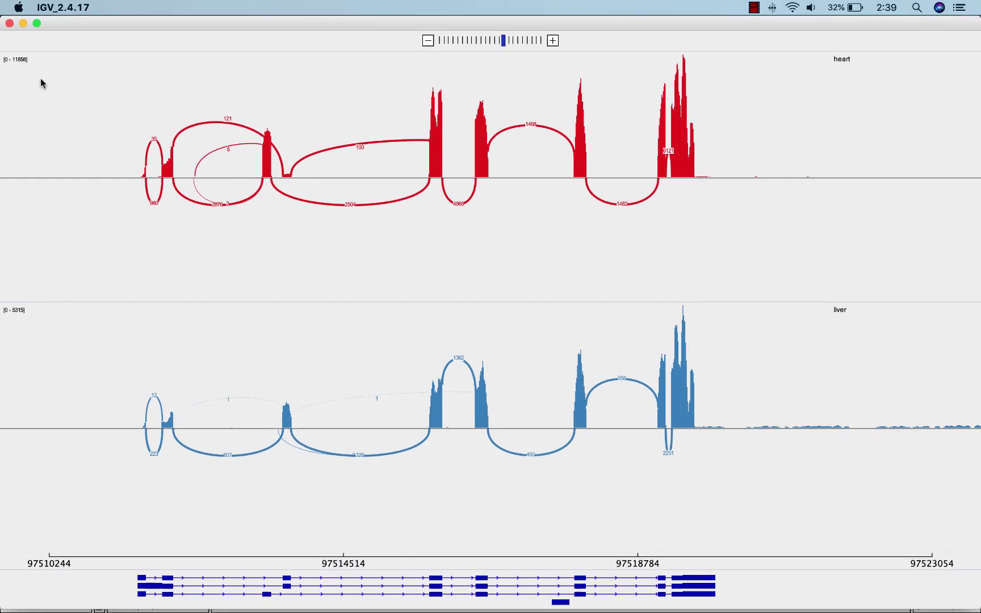
click(553, 41)
click(553, 40)
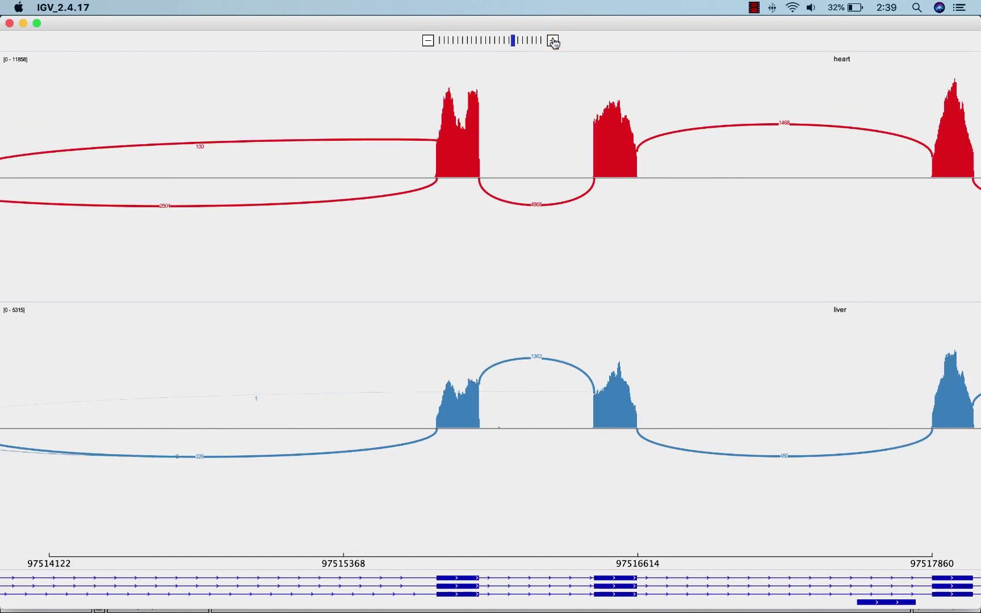
click(427, 41)
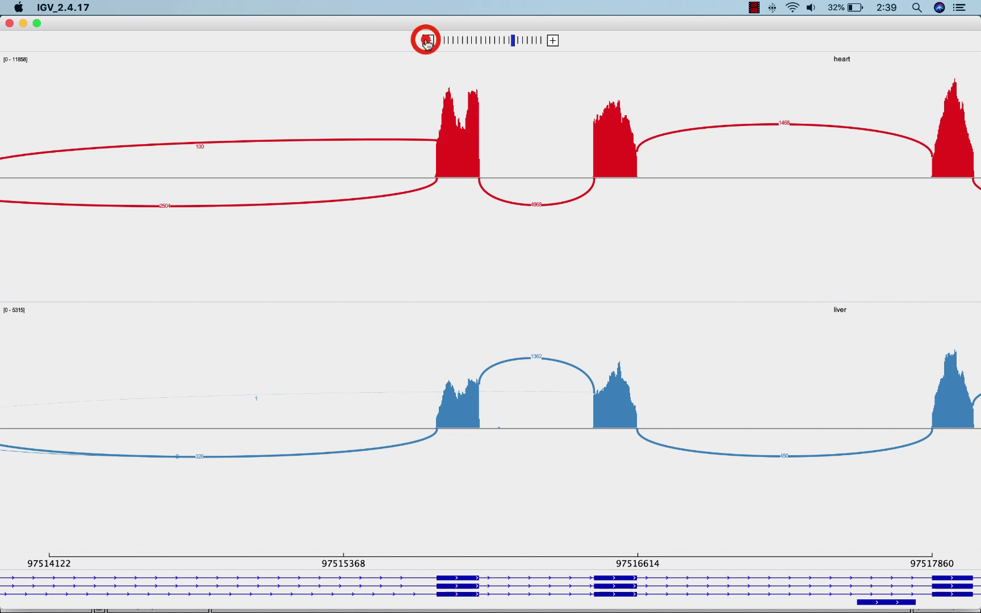
click(427, 41)
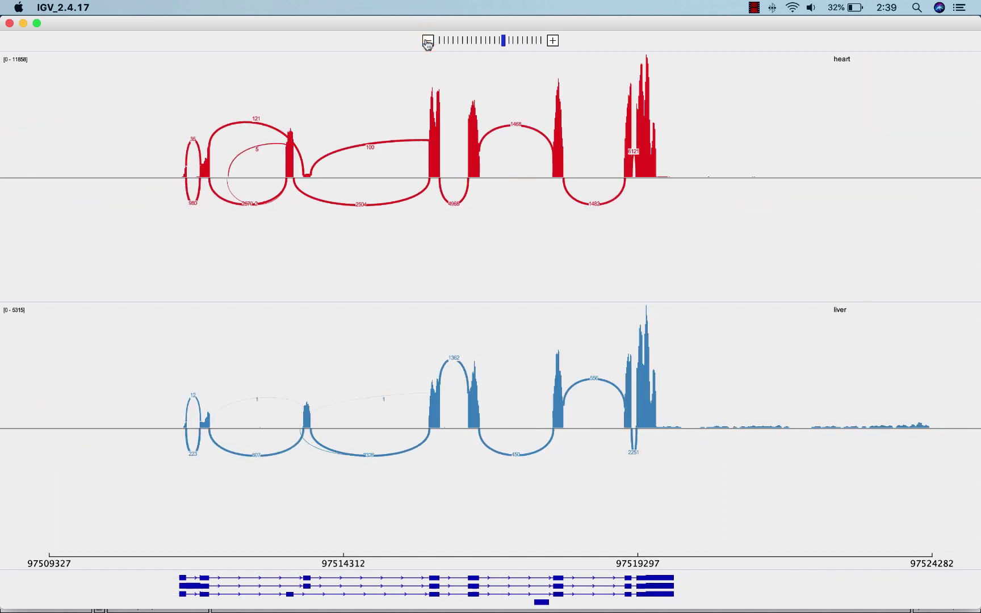
click(427, 41)
right_click(417, 290)
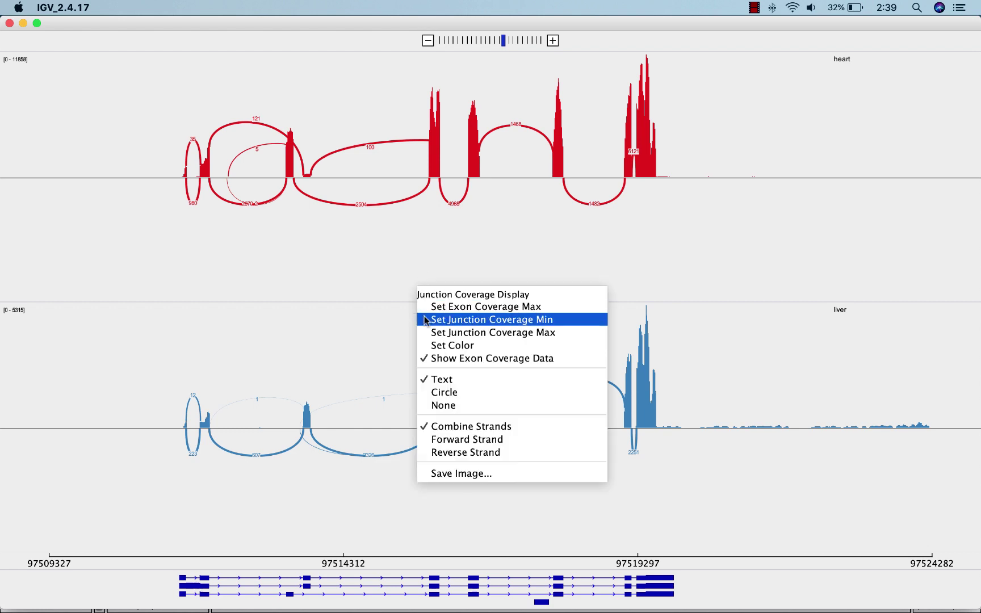
click(427, 454)
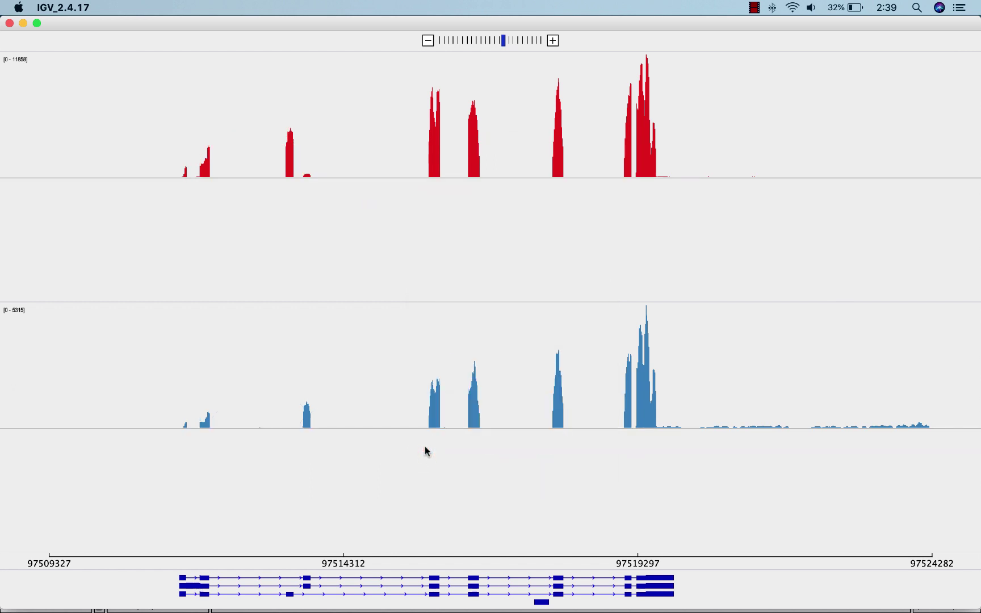
right_click(405, 282)
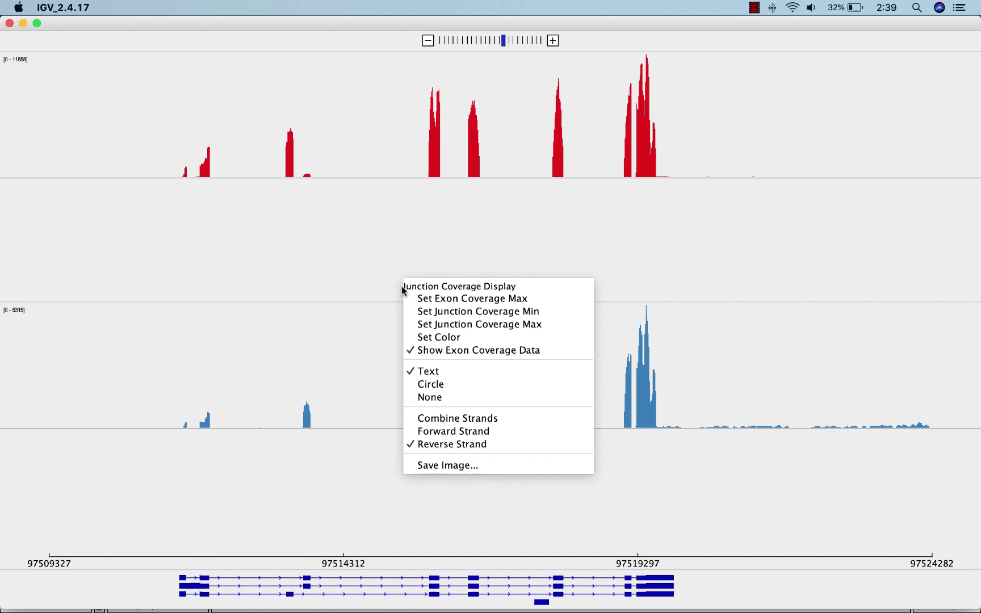
click(411, 418)
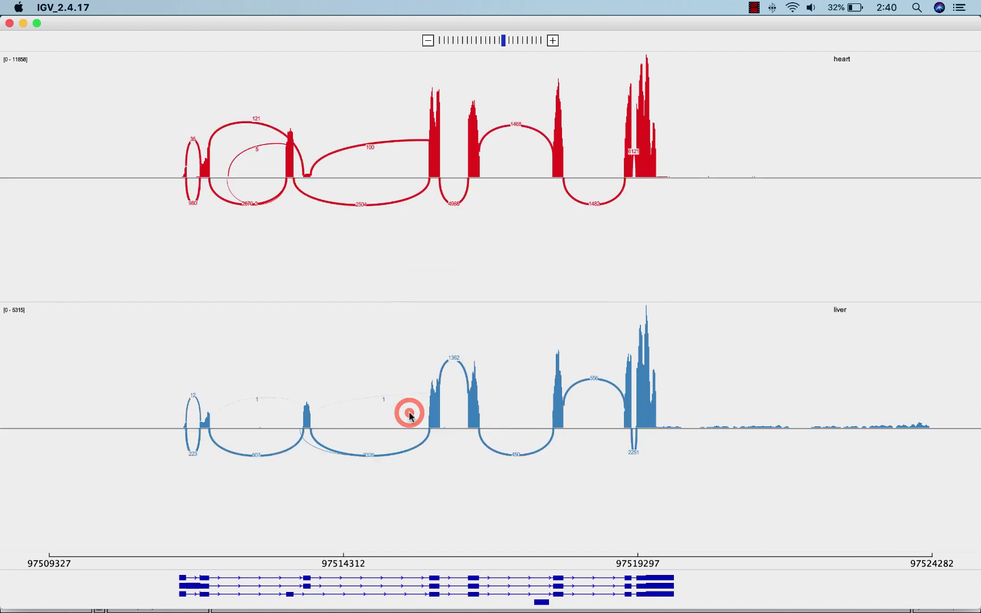
Set the junction coverage minimum to 50 on both the heart and liver tracks
right_click(397, 243)
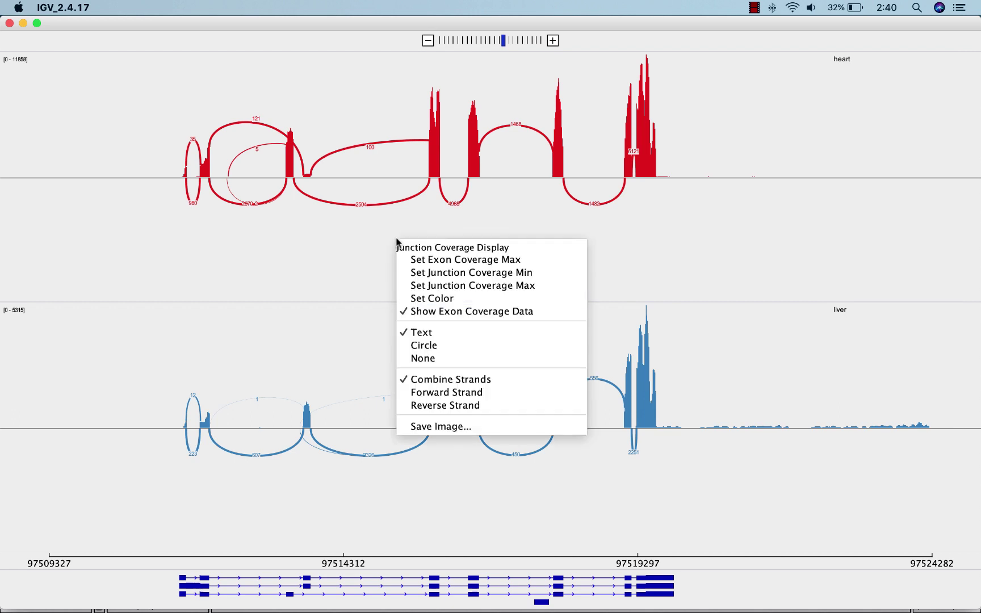
click(401, 273)
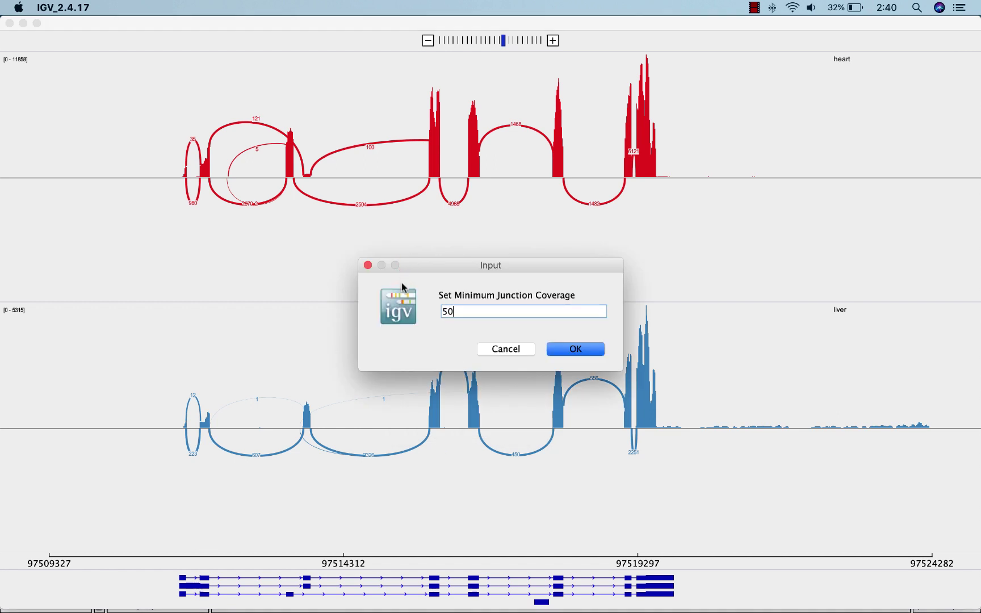
key(Return)
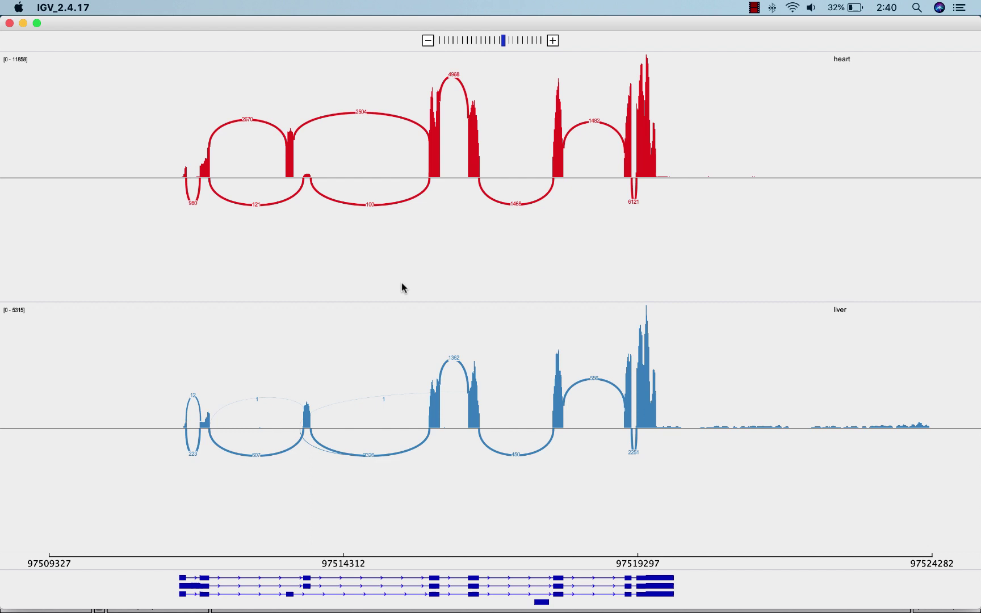
right_click(383, 375)
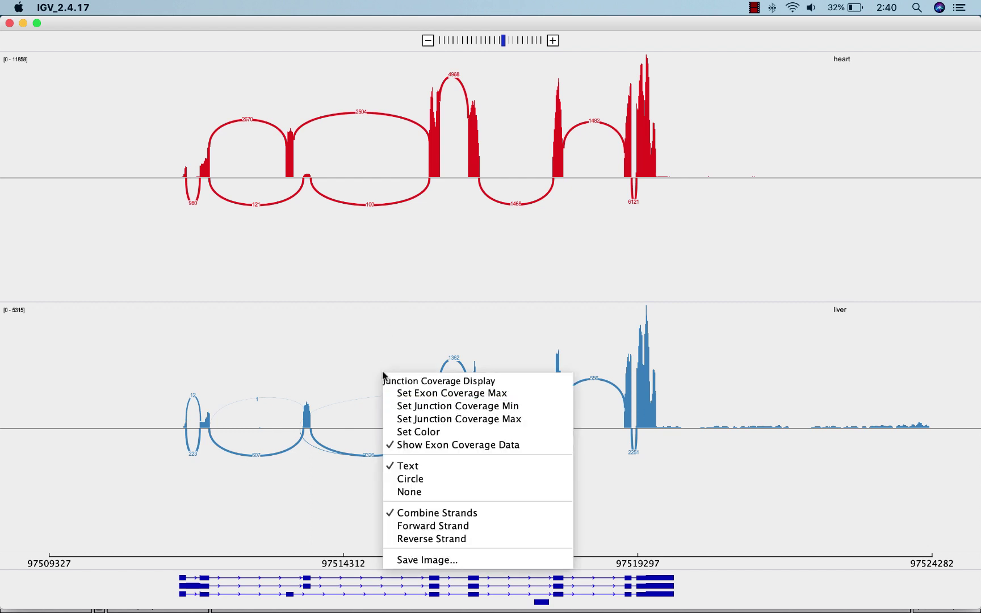
click(392, 406)
key(BackSpace)
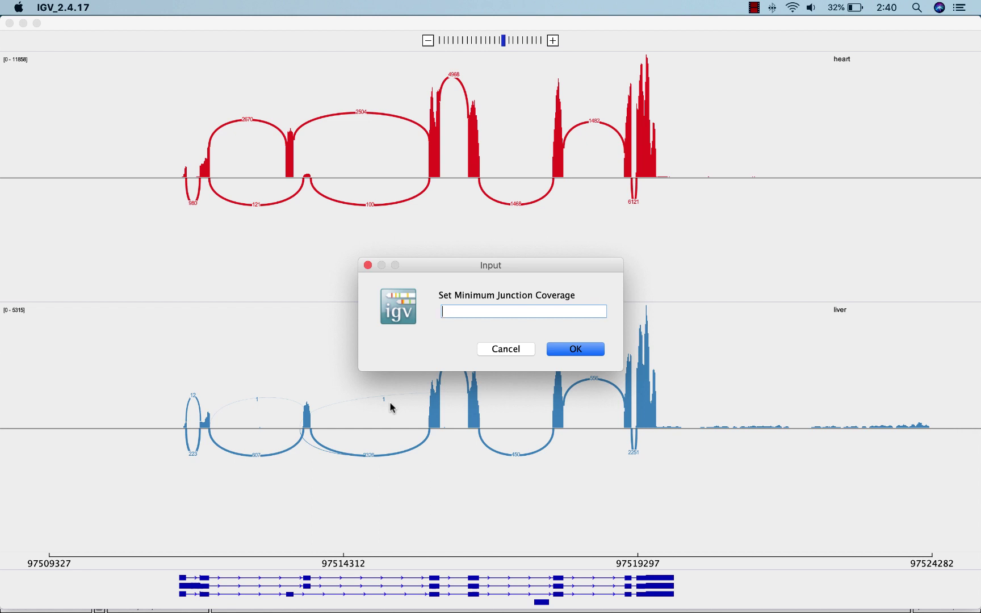
text(50)
key(Return)
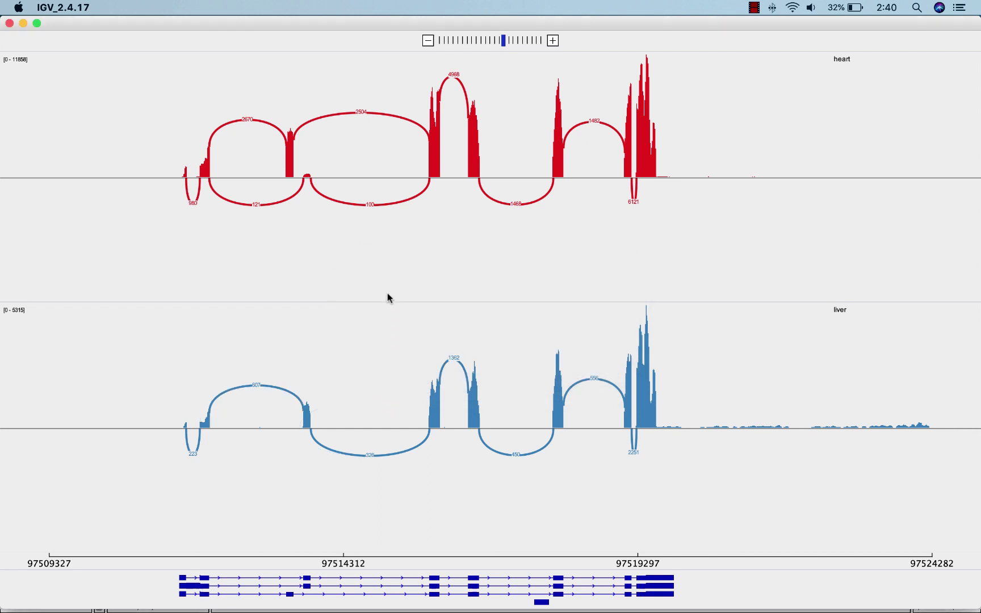
Color the heart Sashimi track purple and the liver track teal green
right_click(390, 250)
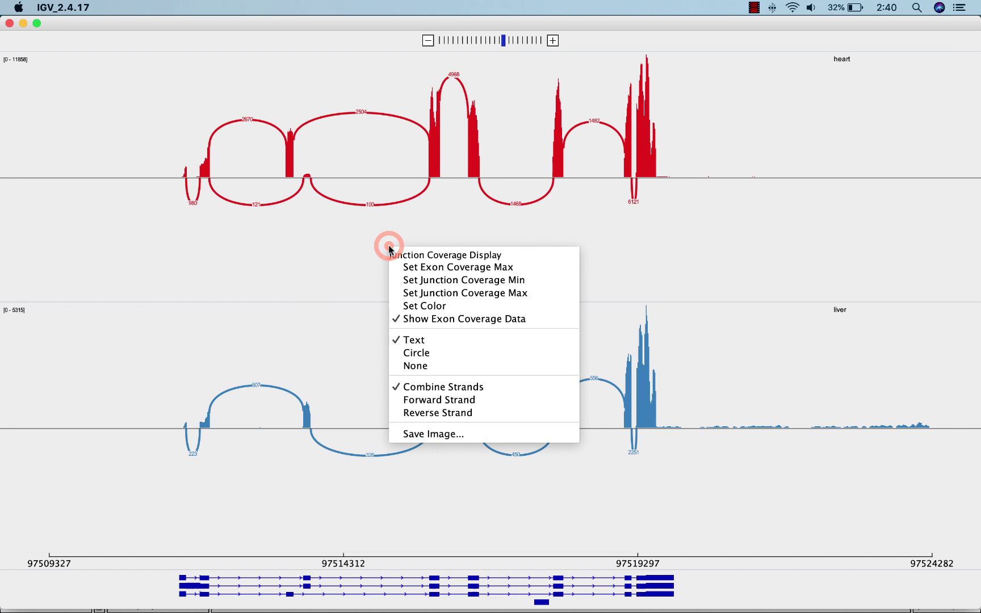
click(396, 307)
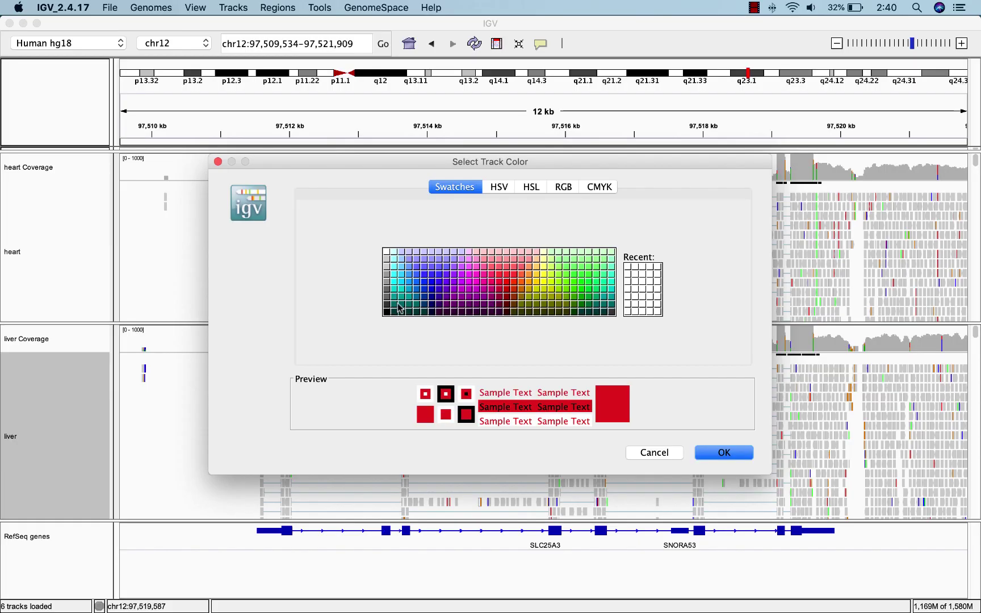
click(446, 281)
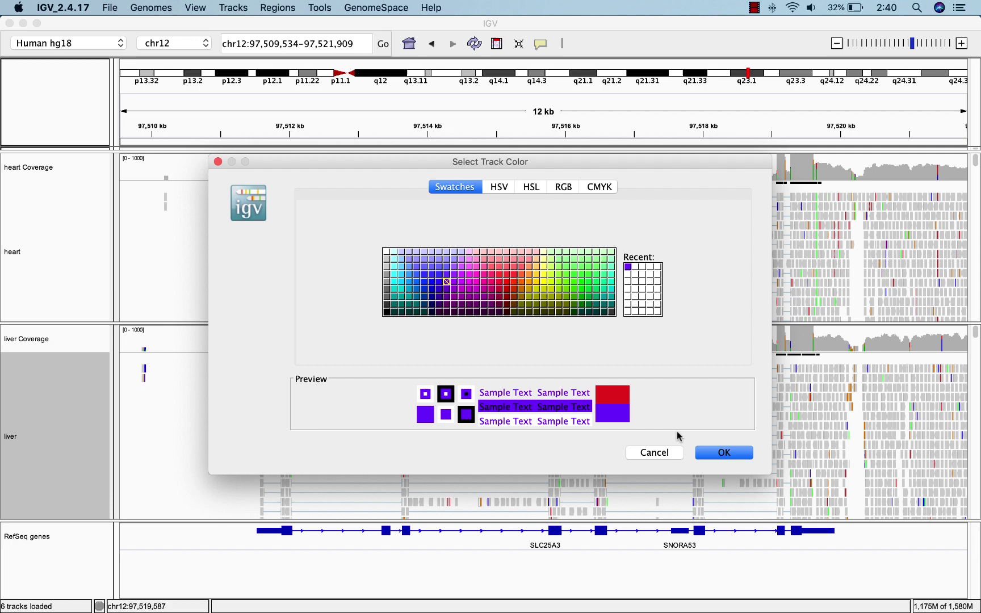
click(706, 453)
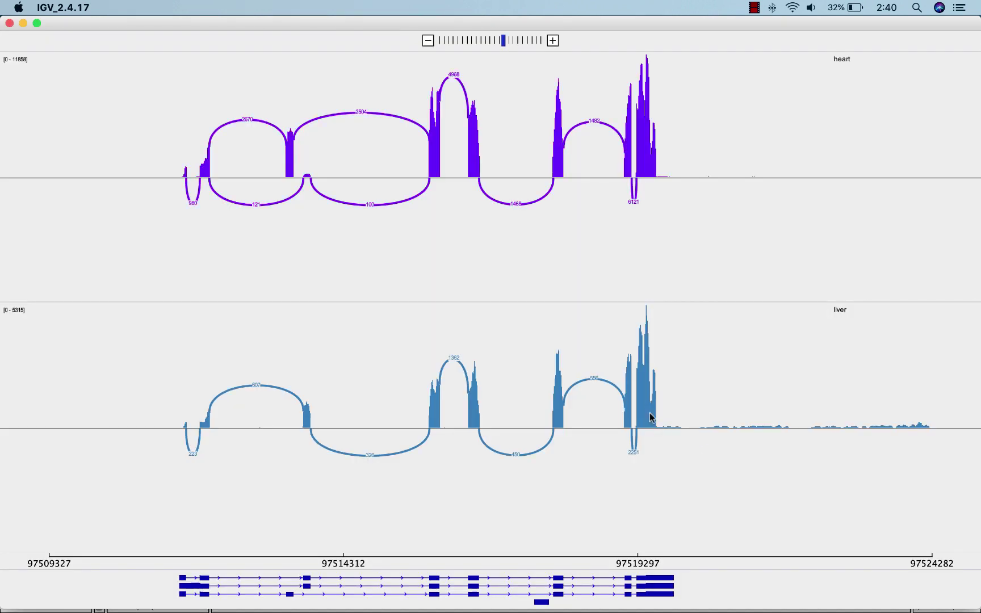
right_click(504, 351)
click(509, 409)
click(607, 294)
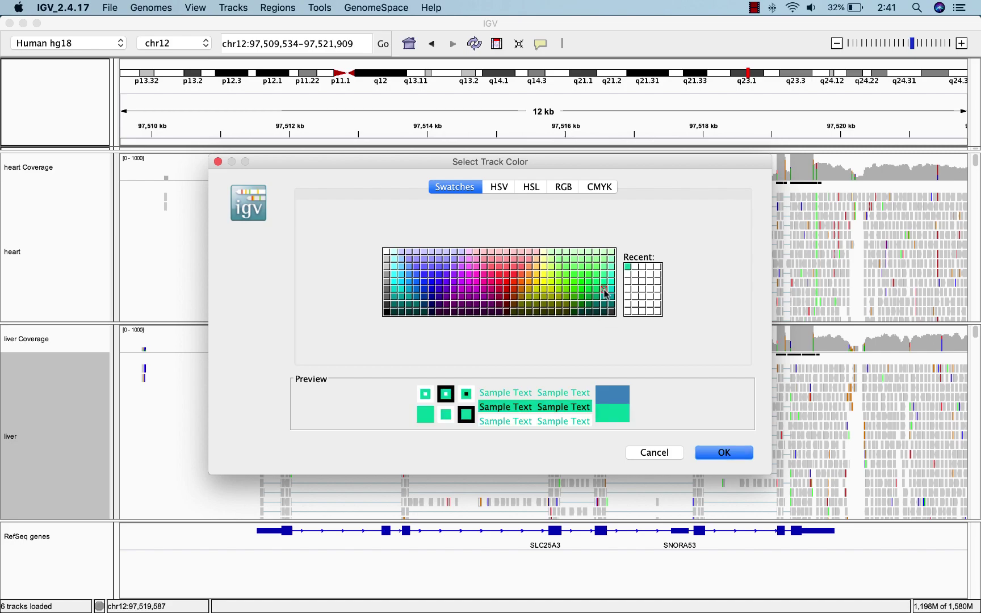
click(714, 453)
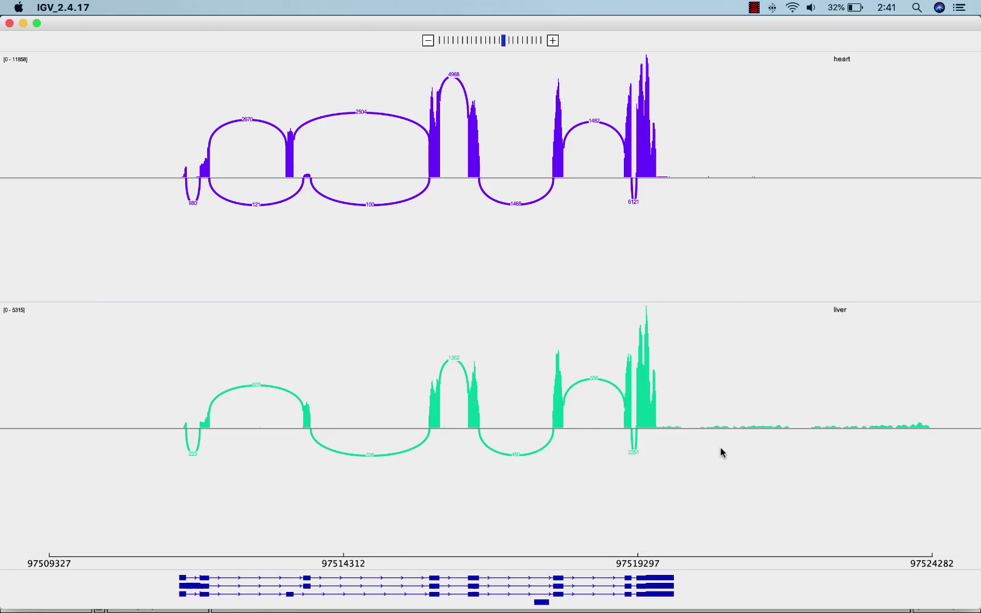
Save the Sashimi plot as Sashimi.png on the Desktop
right_click(521, 291)
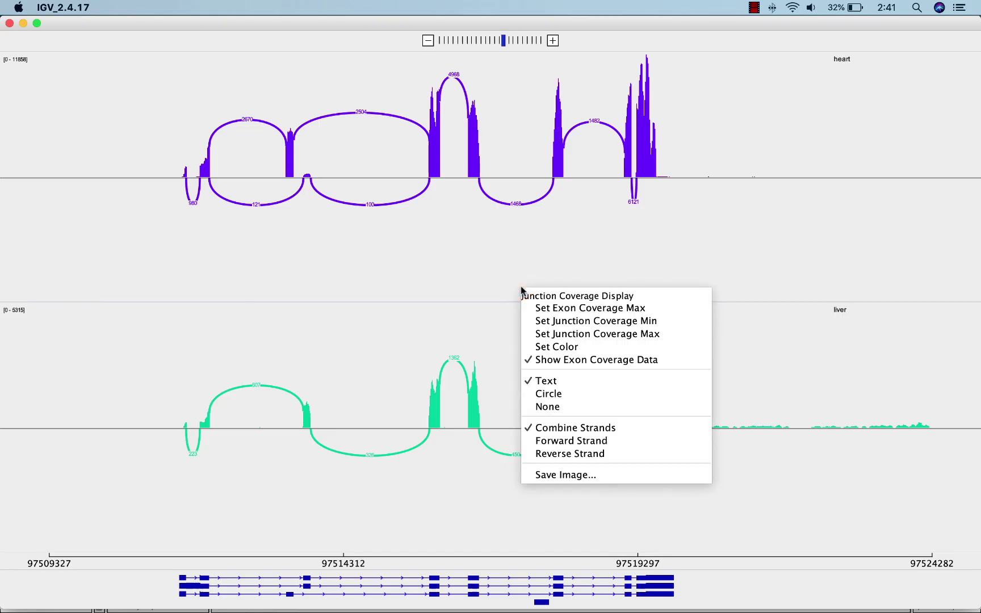
click(531, 476)
click(529, 404)
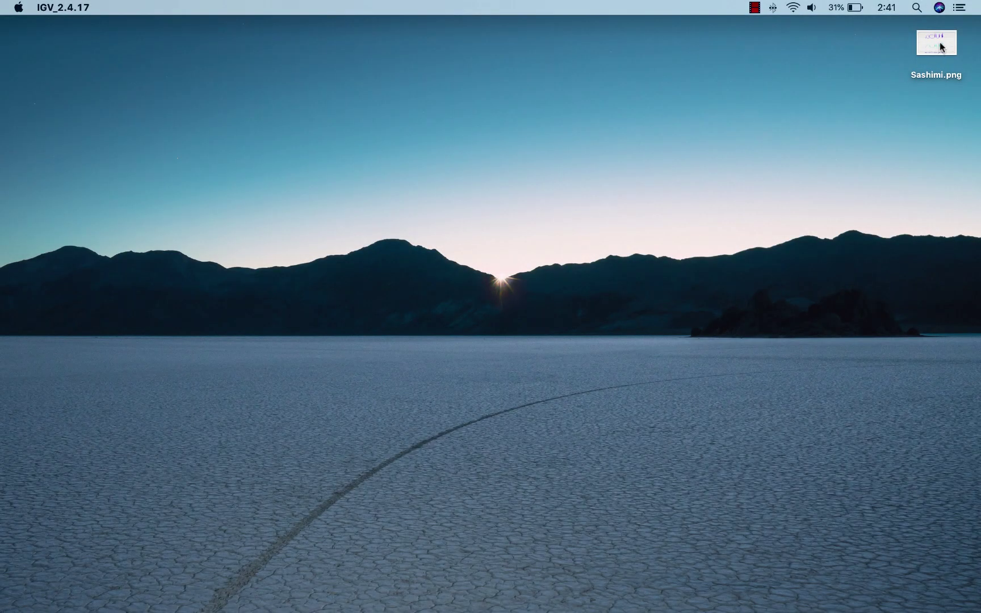
Open Sashimi.png from the Desktop to view the exported plot
double_click(939, 47)
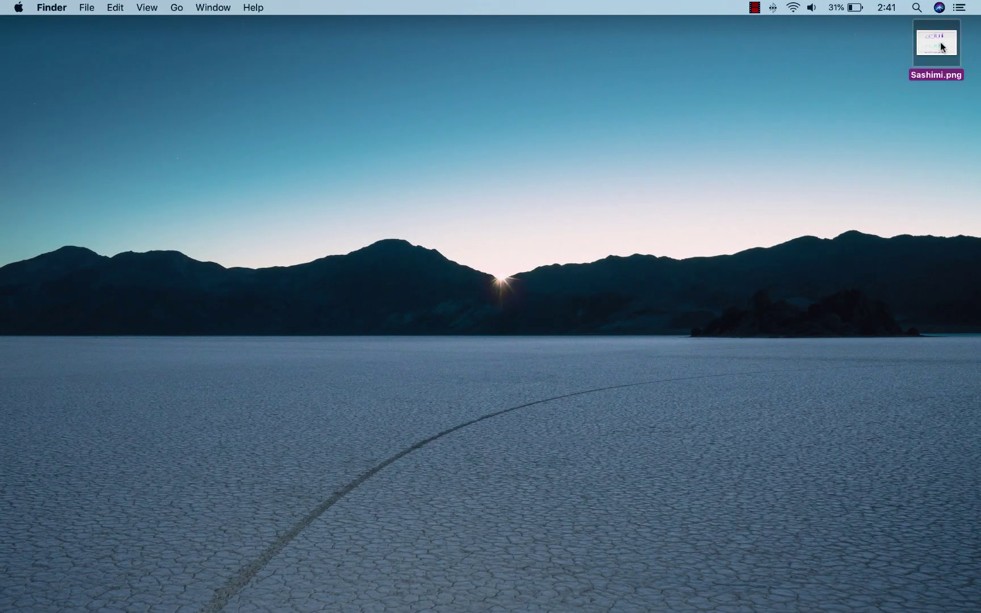